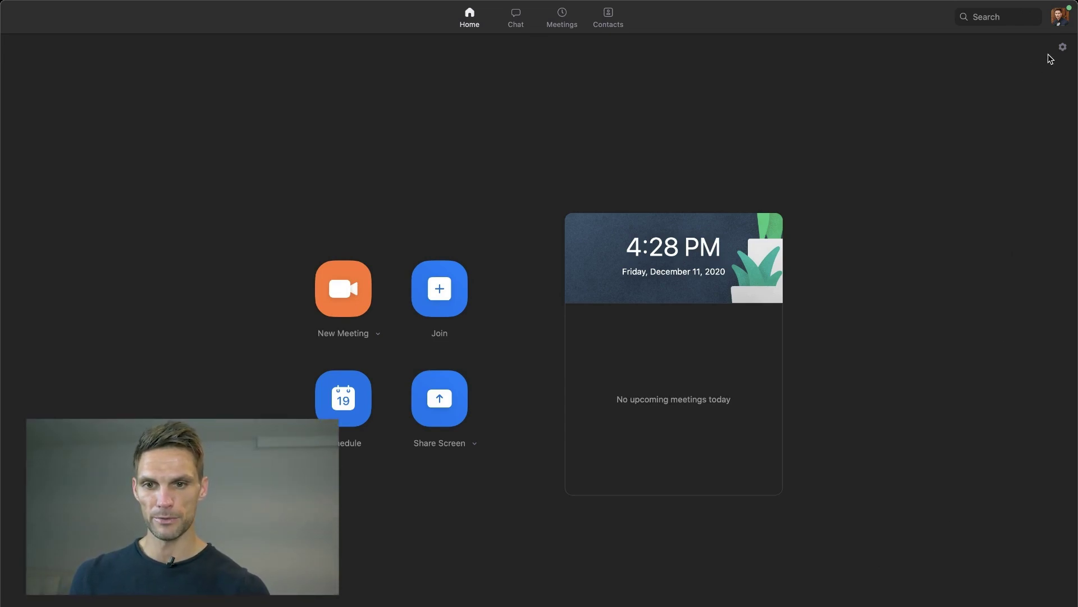
Step: Tick 'Show in-meeting option to Enable Original Sound' in advanced Audio settings, then close Settings
click(1063, 49)
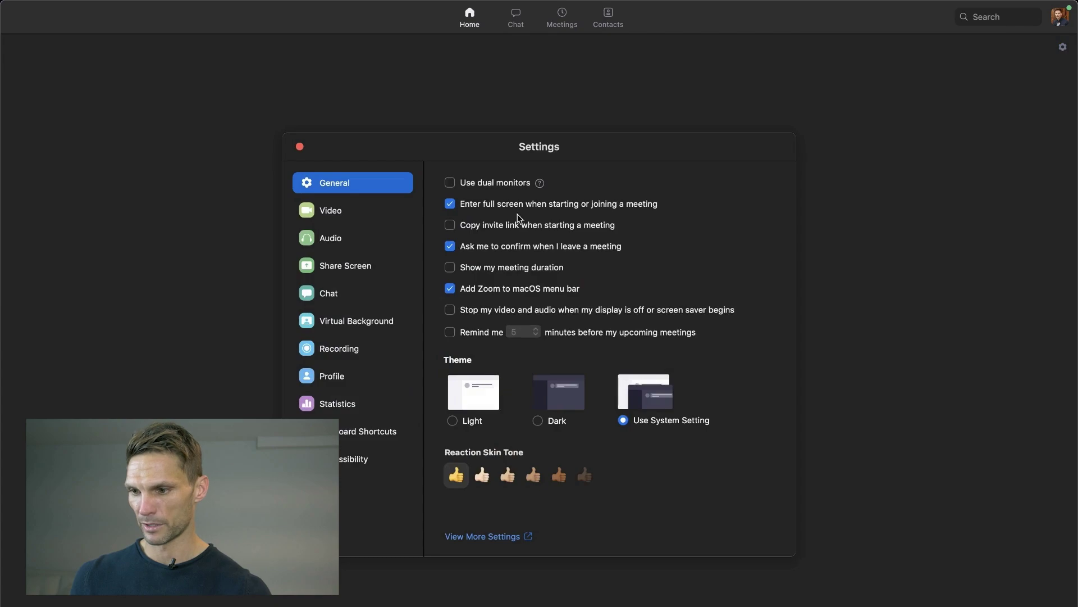
click(365, 241)
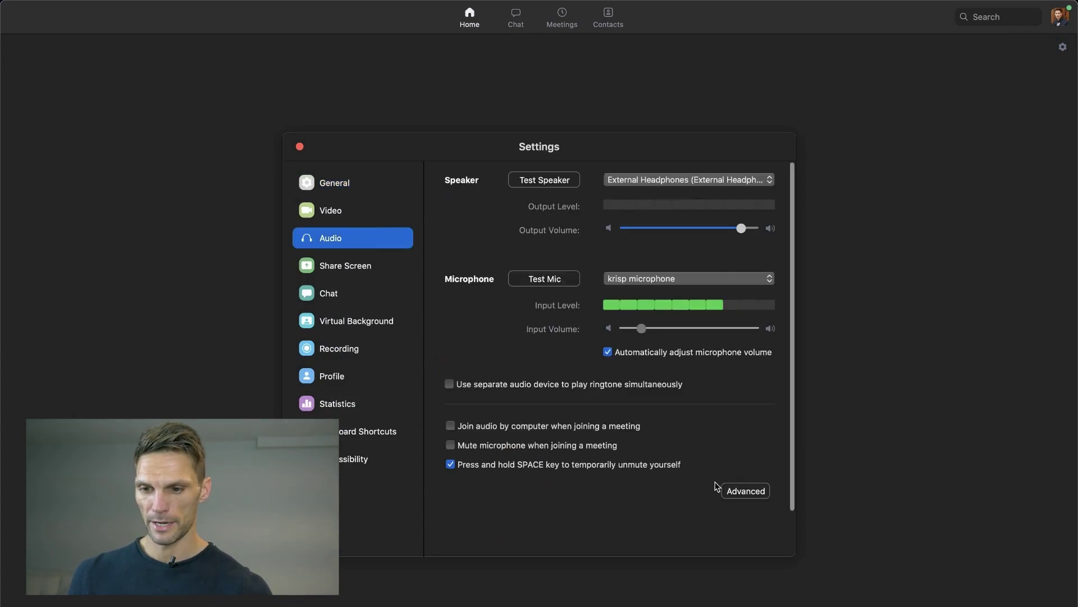
click(745, 491)
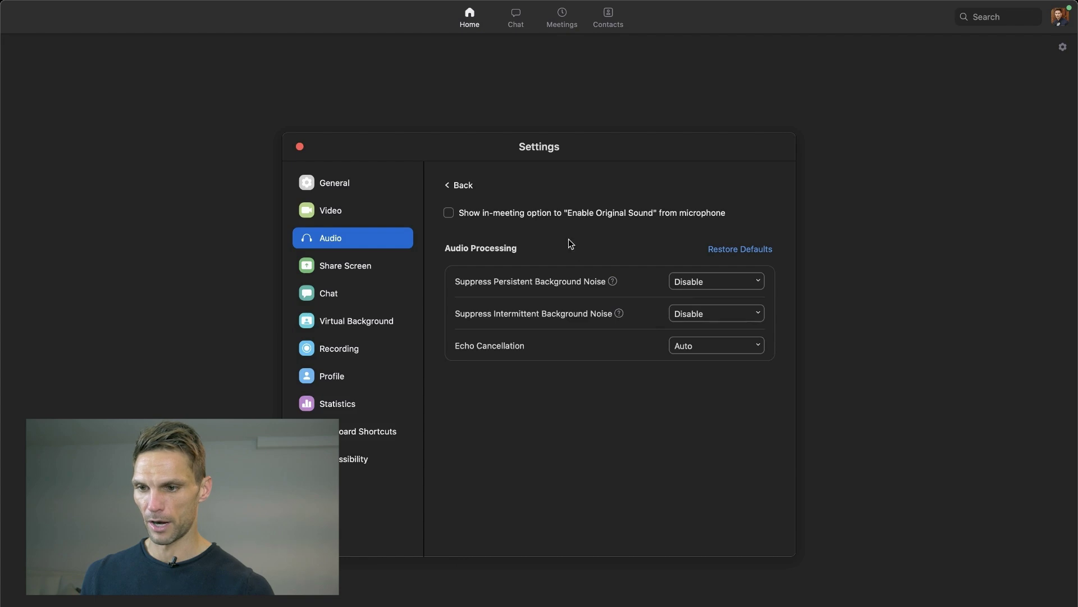
click(450, 214)
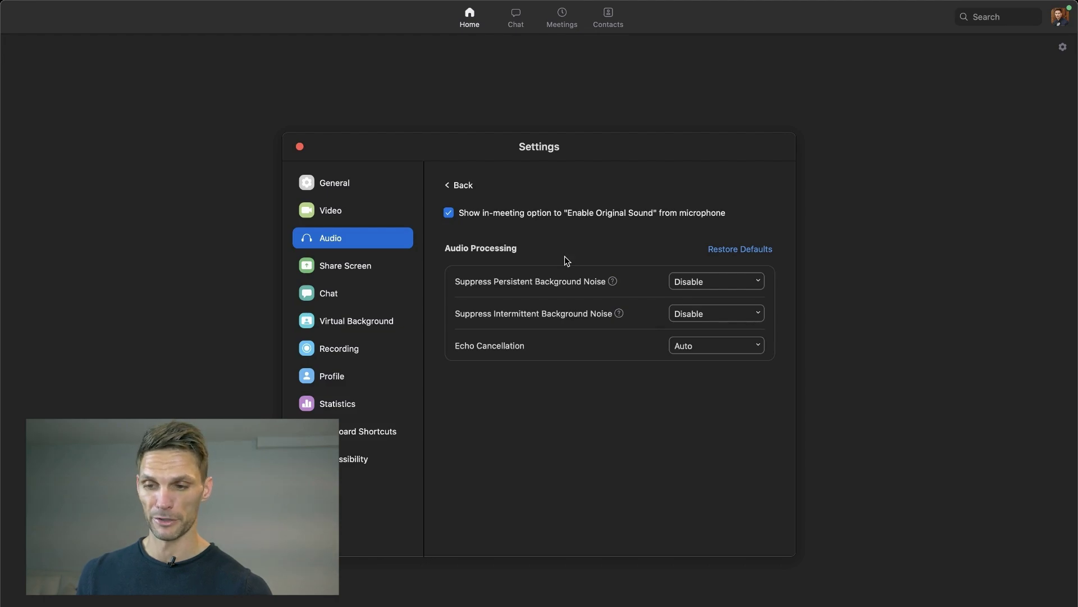
click(300, 146)
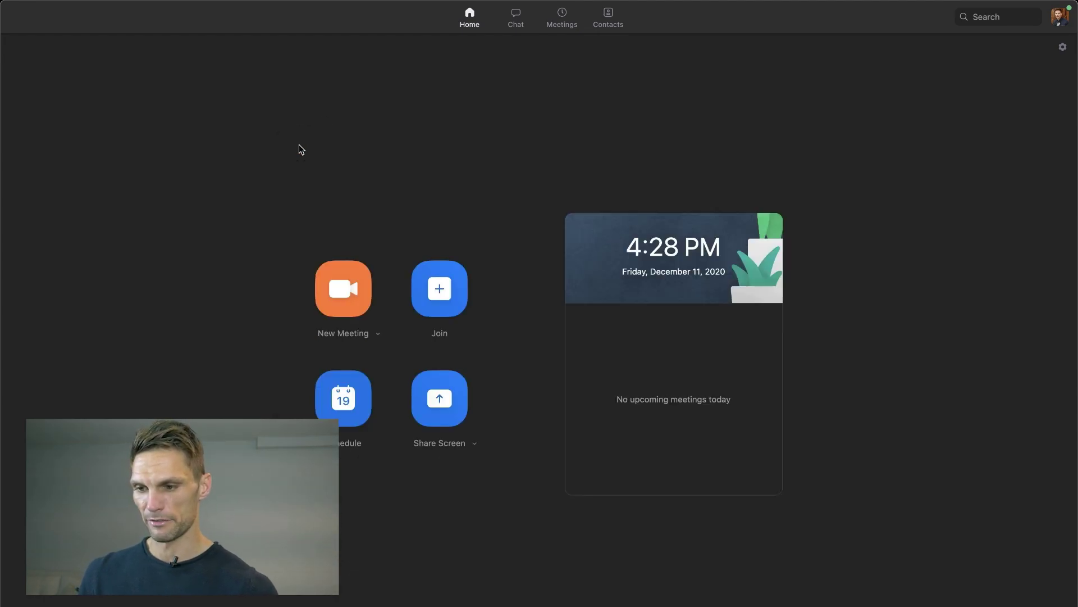
Step: Start a new meeting with computer audio and turn on Original Sound
click(335, 275)
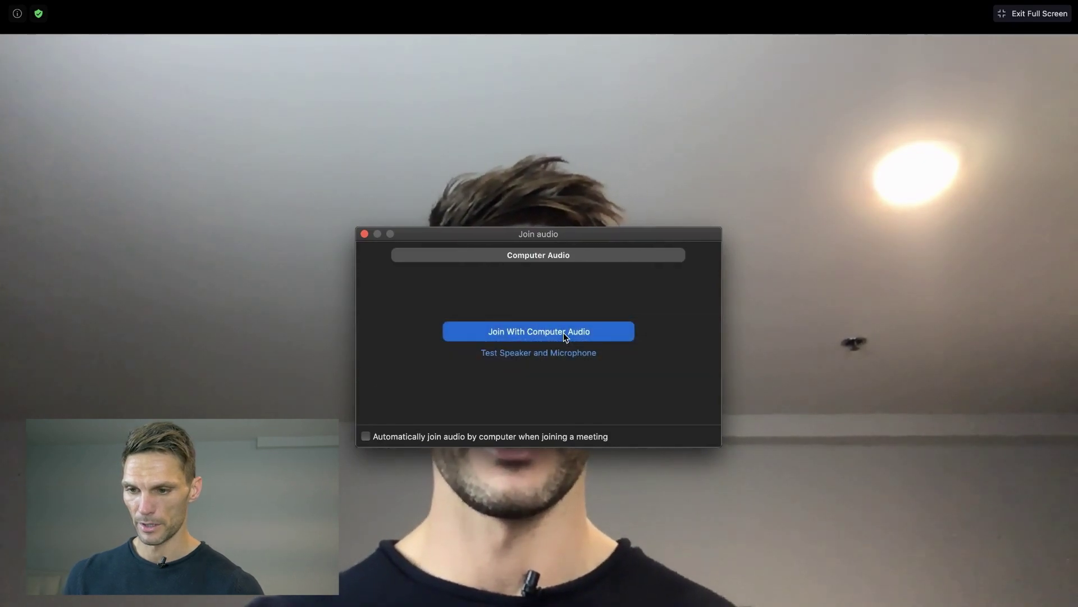
click(578, 332)
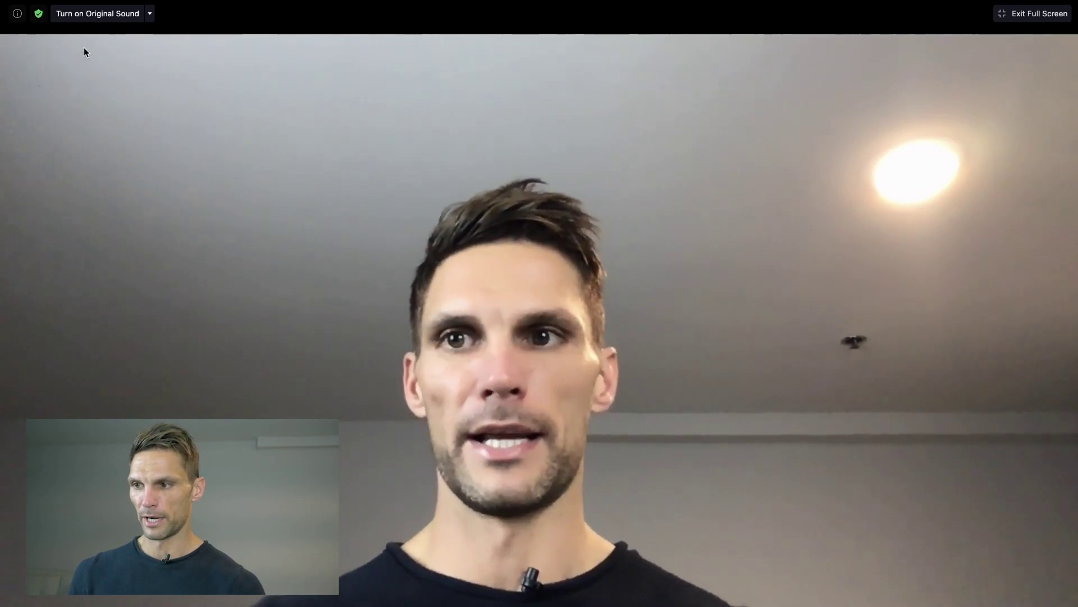
click(88, 13)
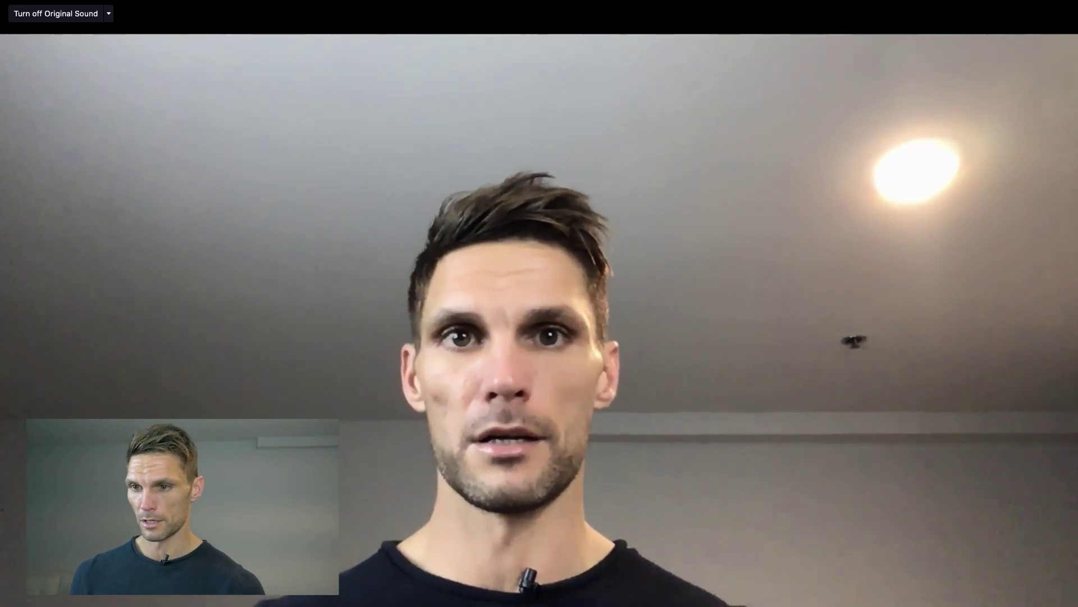
Step: Turn off Original Sound from the meeting's top bar
mouse_move(3, 12)
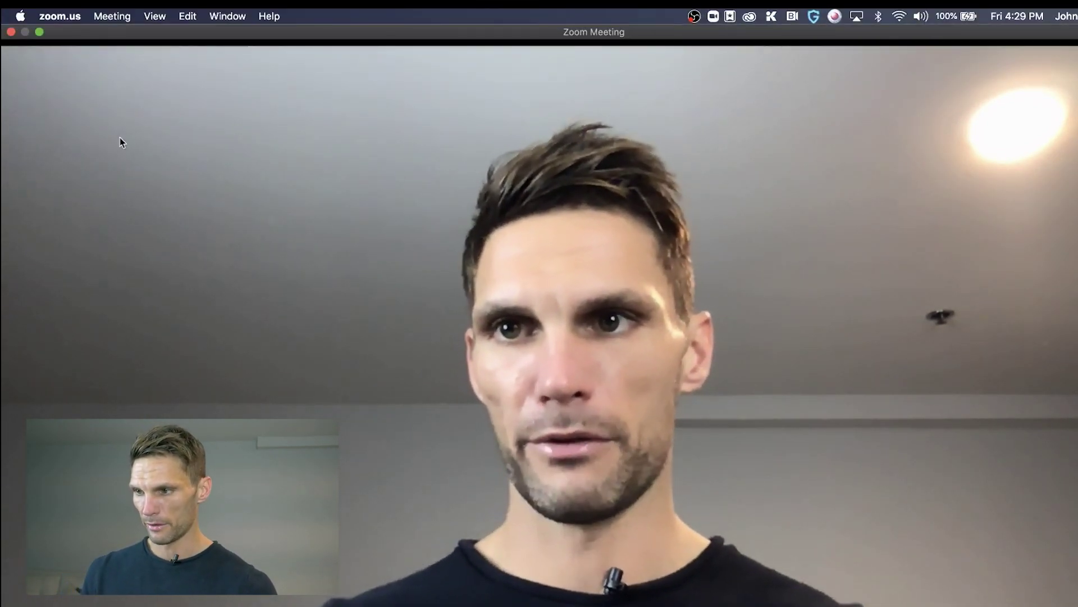
mouse_move(147, 72)
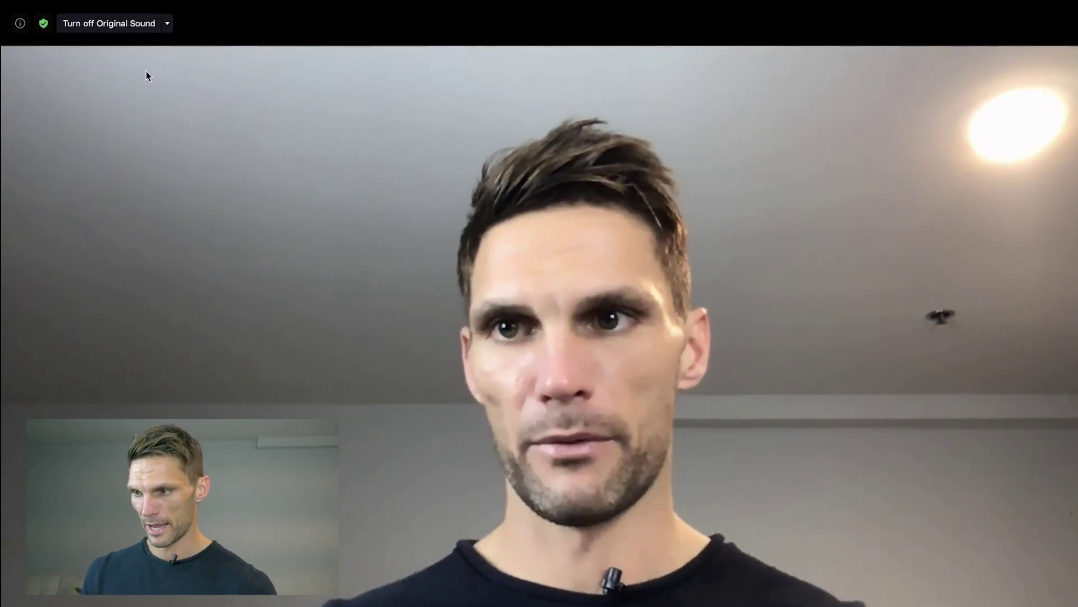
click(111, 20)
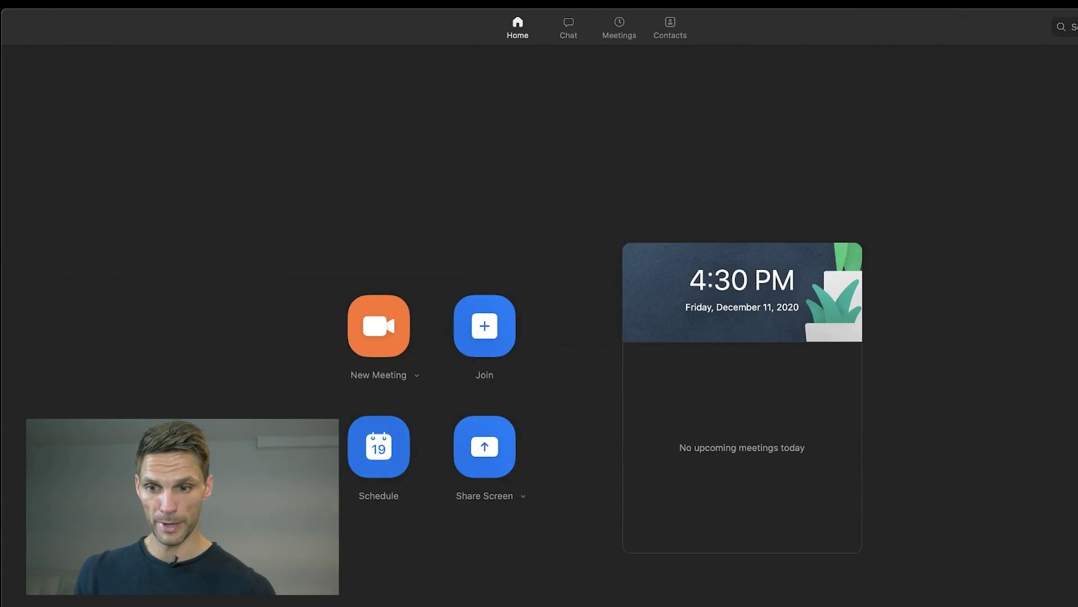
Step: Untick the in-meeting Original Sound option in advanced Audio settings
key(super+comma)
click(366, 271)
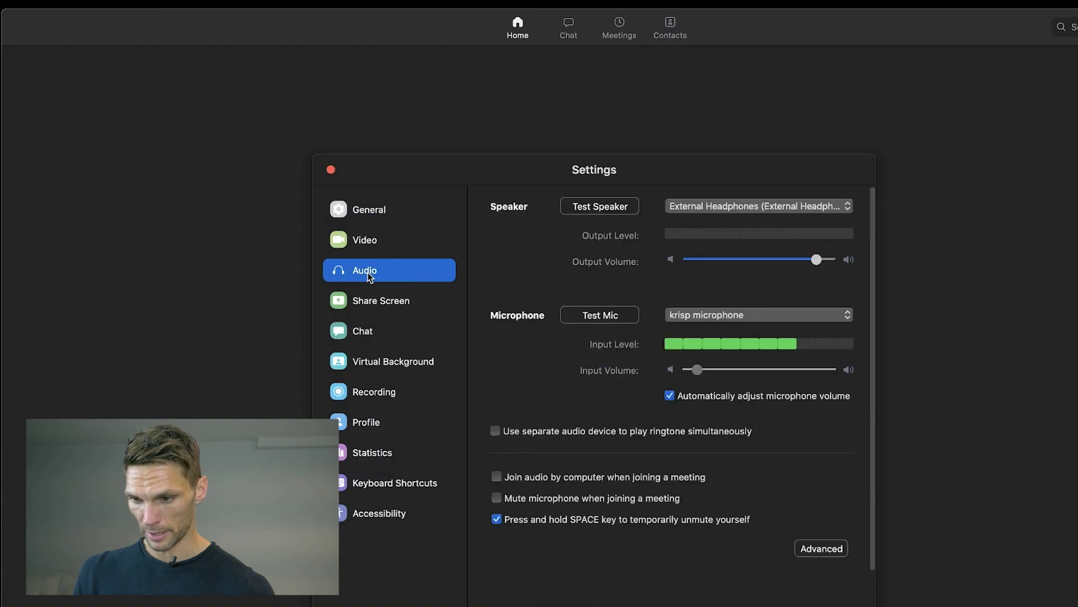
click(820, 549)
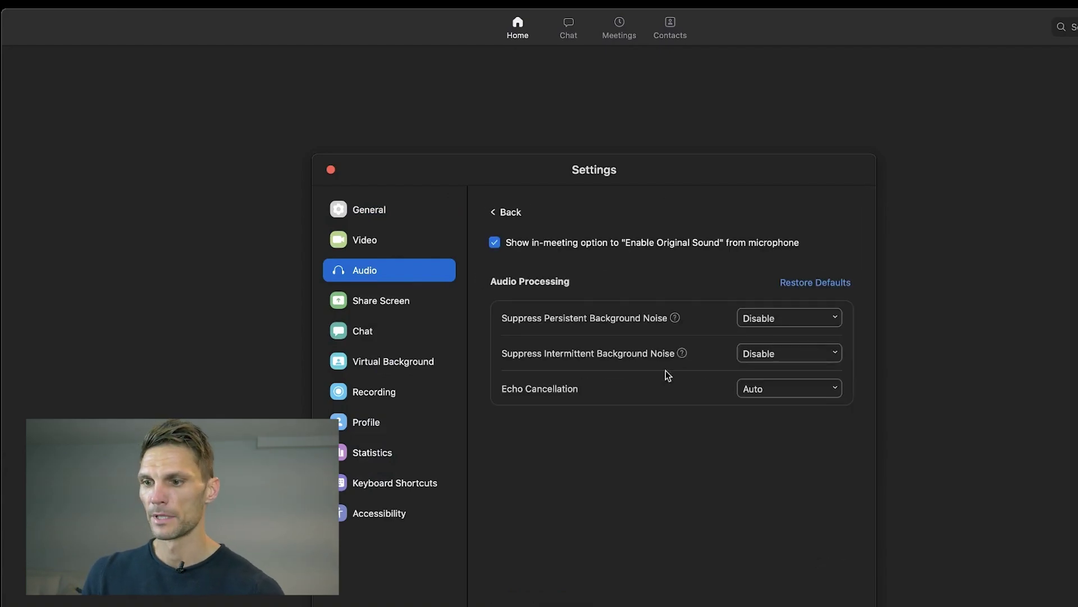
click(495, 243)
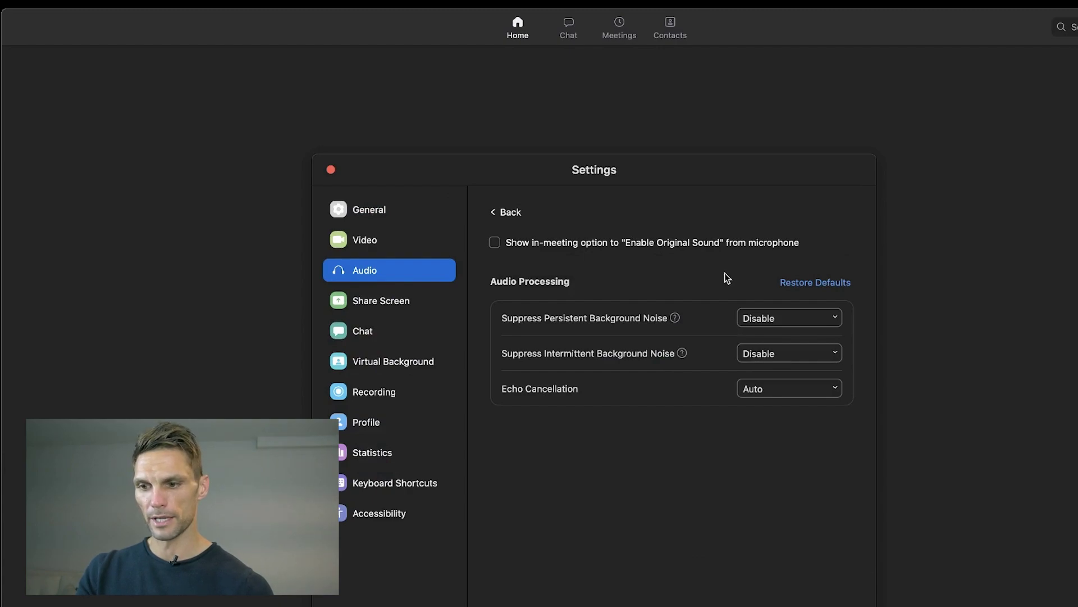
Step: Set persistent and intermittent background noise suppression to Moderate, then close Settings
click(782, 317)
click(783, 365)
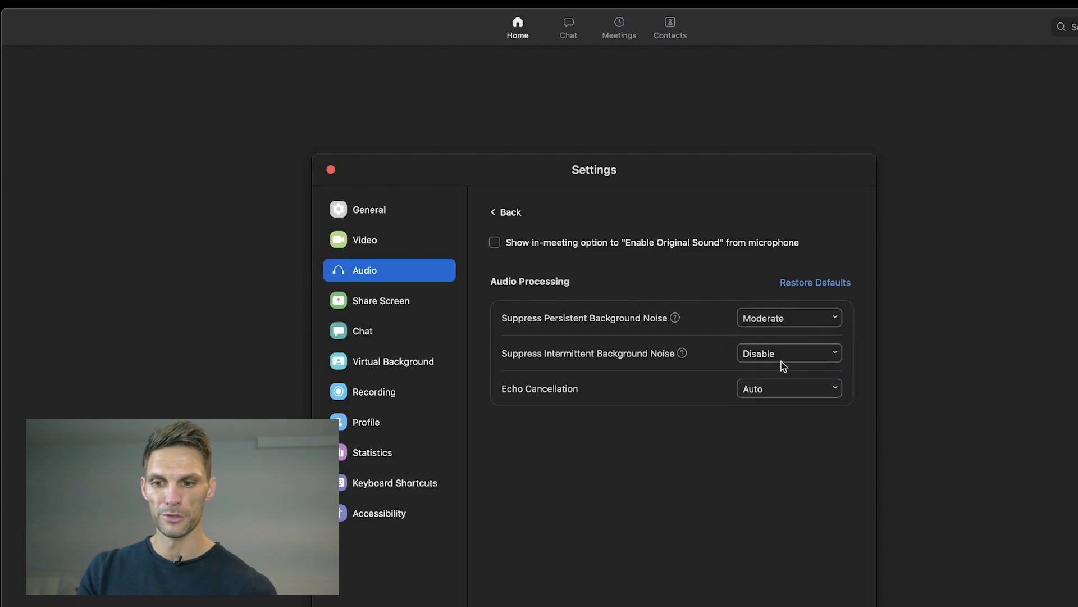
click(783, 356)
click(772, 401)
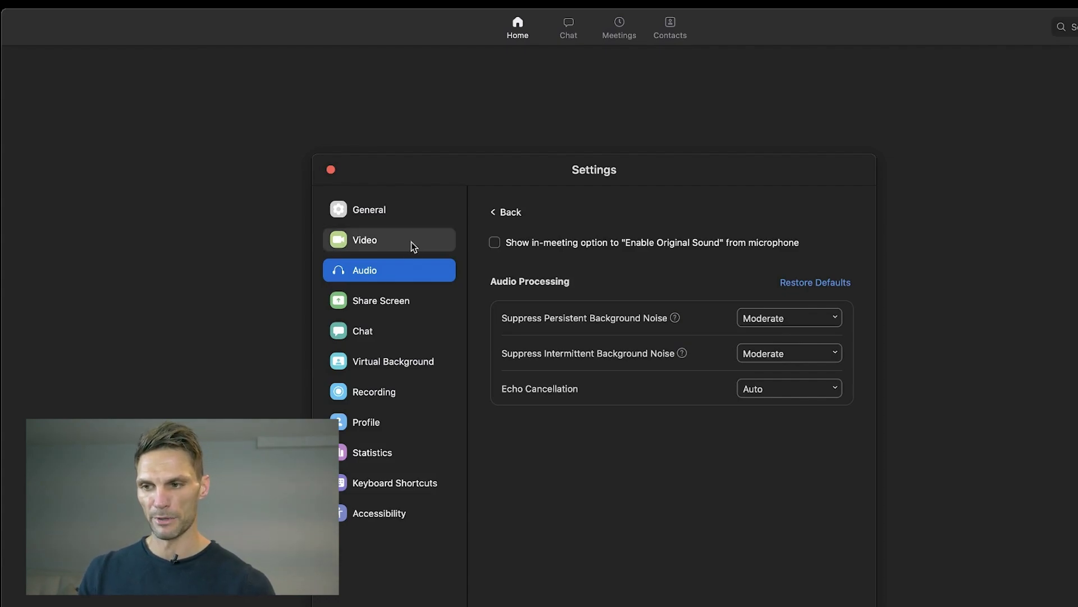
click(331, 170)
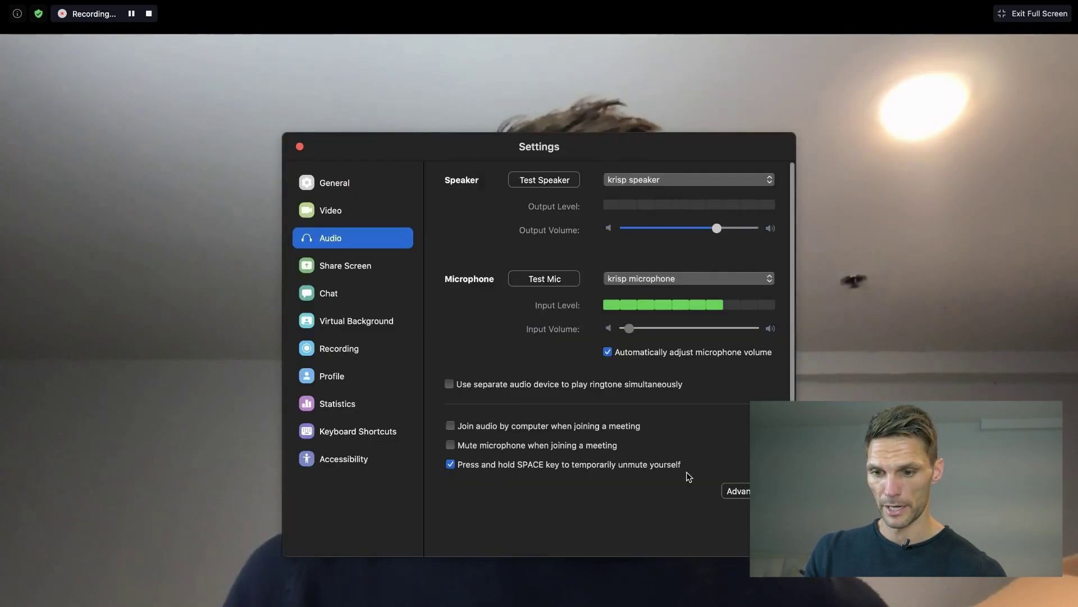
Step: Set persistent and intermittent background noise suppression to Aggressive in advanced Audio settings
click(735, 492)
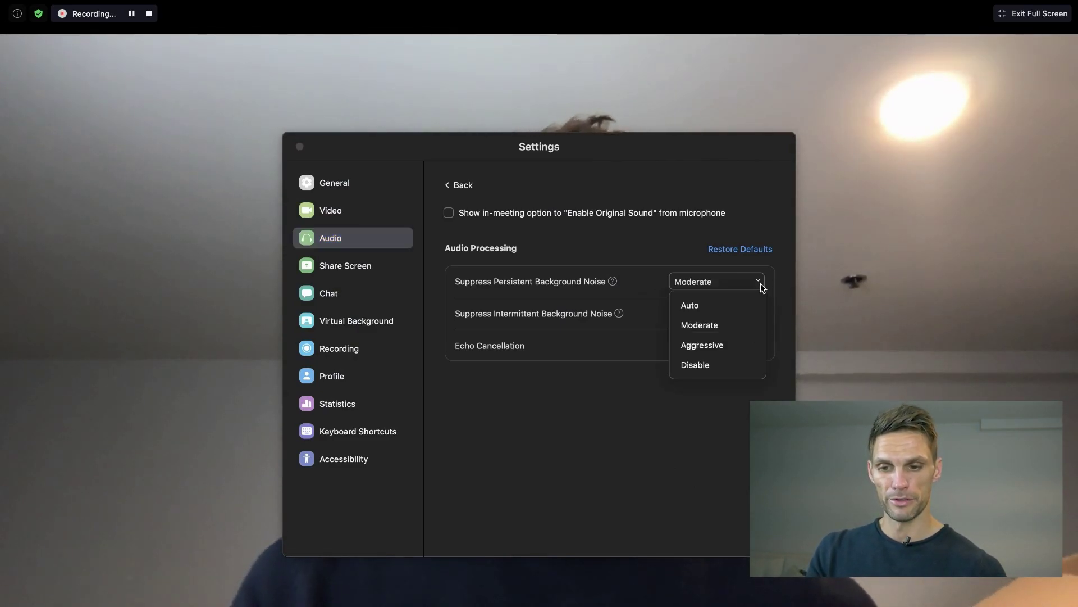
click(733, 347)
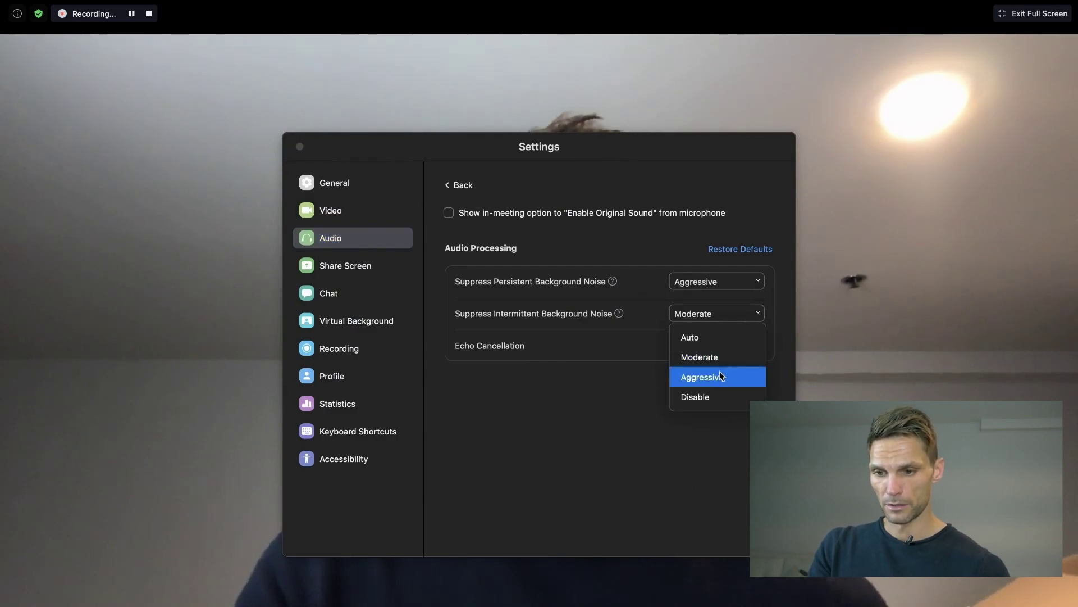
click(722, 376)
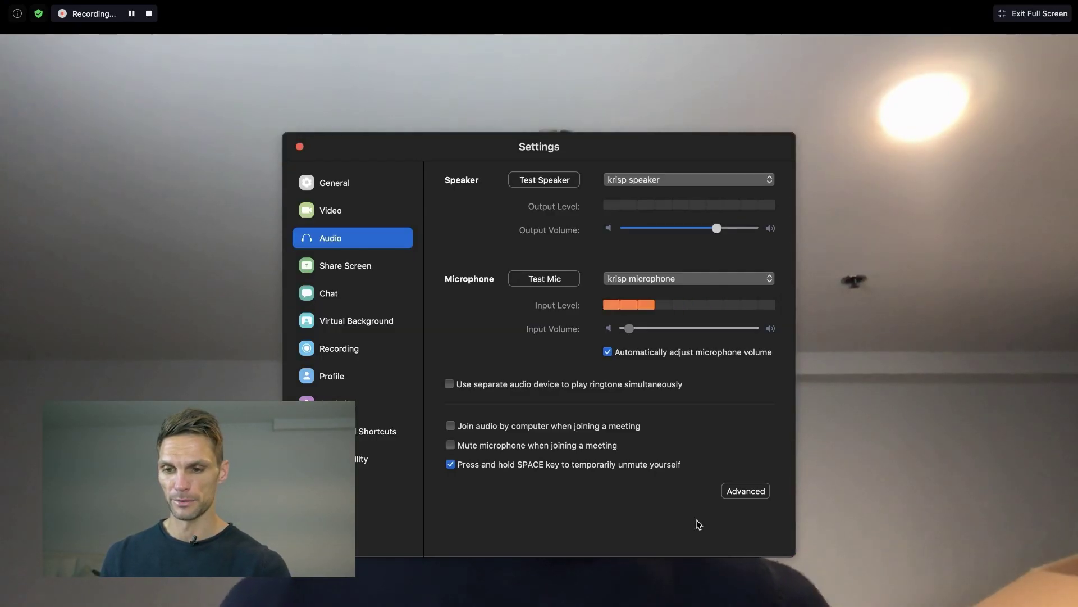
Step: Set intermittent and persistent background noise suppression to Disable, then close Settings
click(745, 496)
click(745, 315)
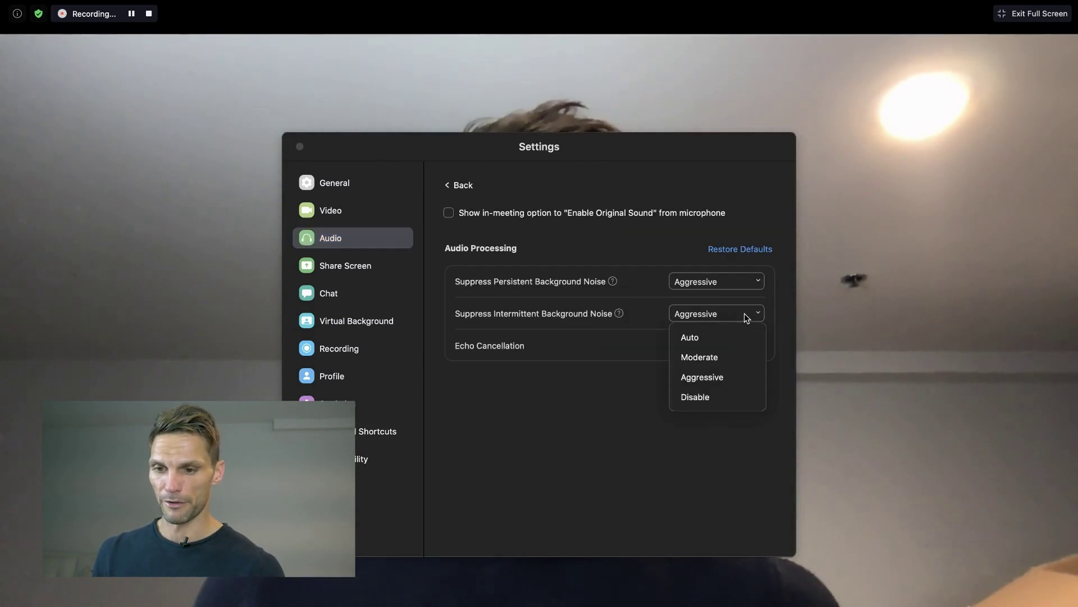
click(702, 396)
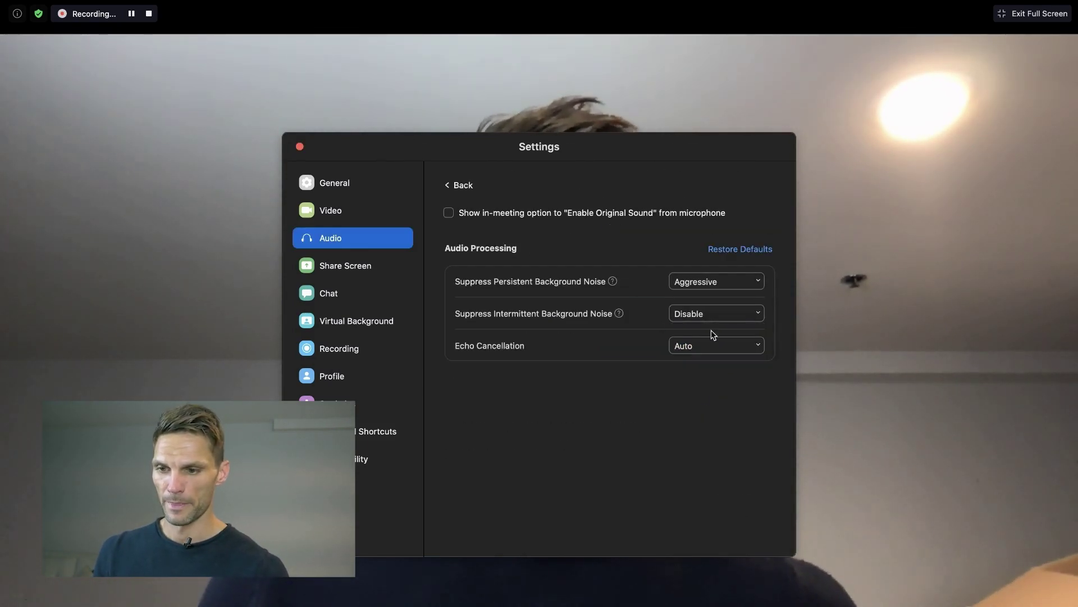
click(726, 286)
click(698, 365)
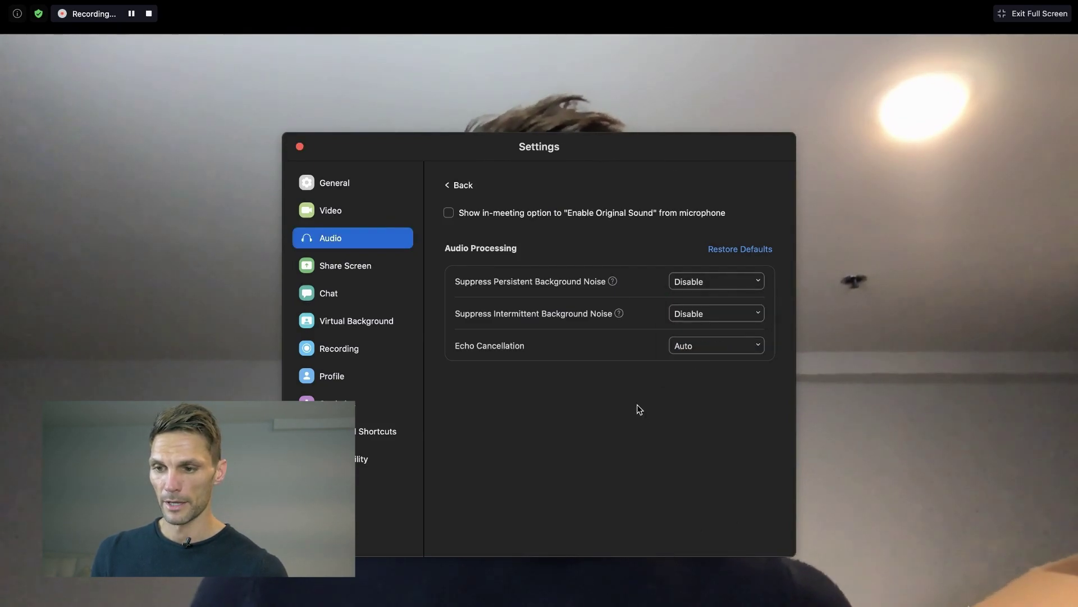
click(299, 146)
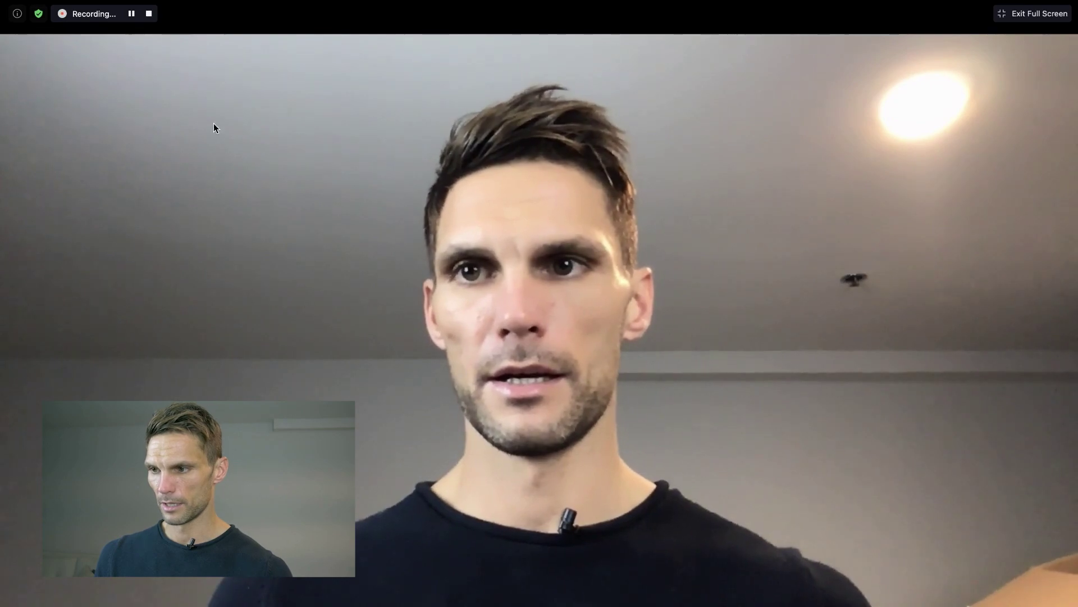
mouse_move(681, 2)
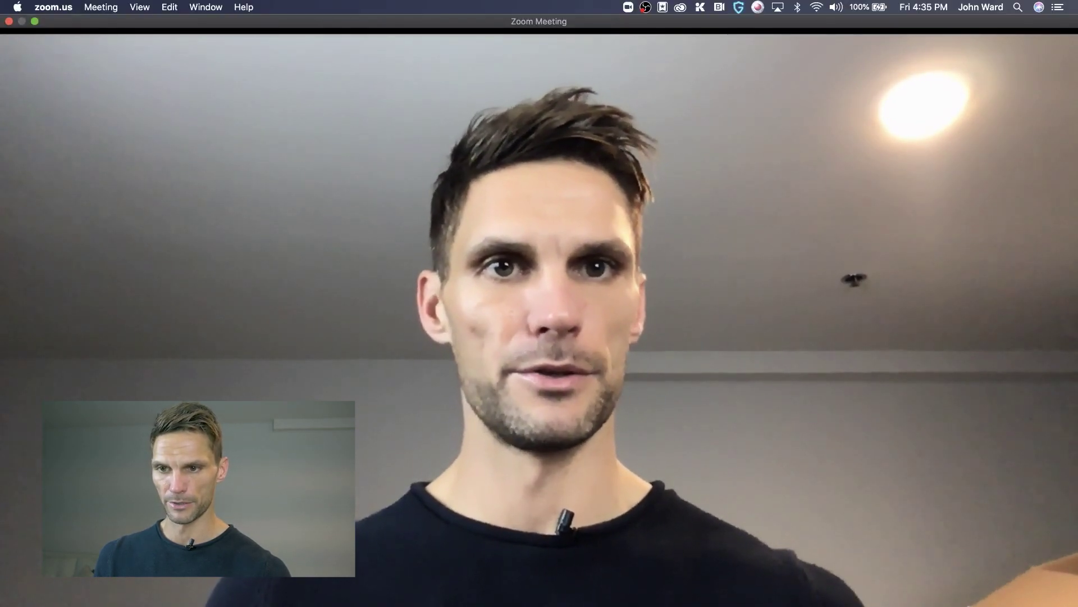
Step: Switch on Krisp's Remove Noise for the External Microphone after checking the meeting's audio devices
click(700, 7)
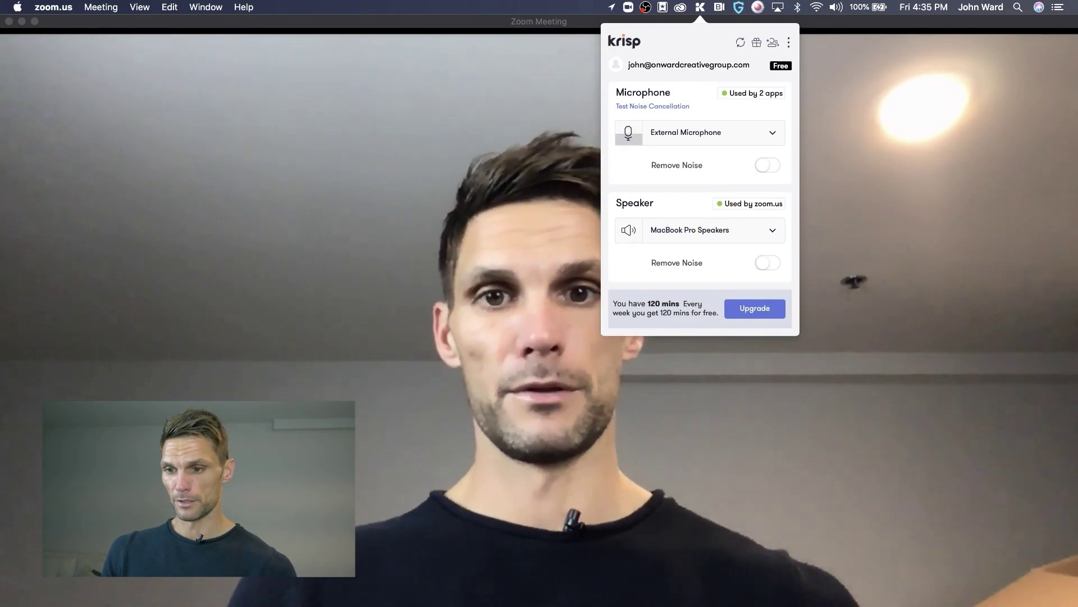
click(410, 21)
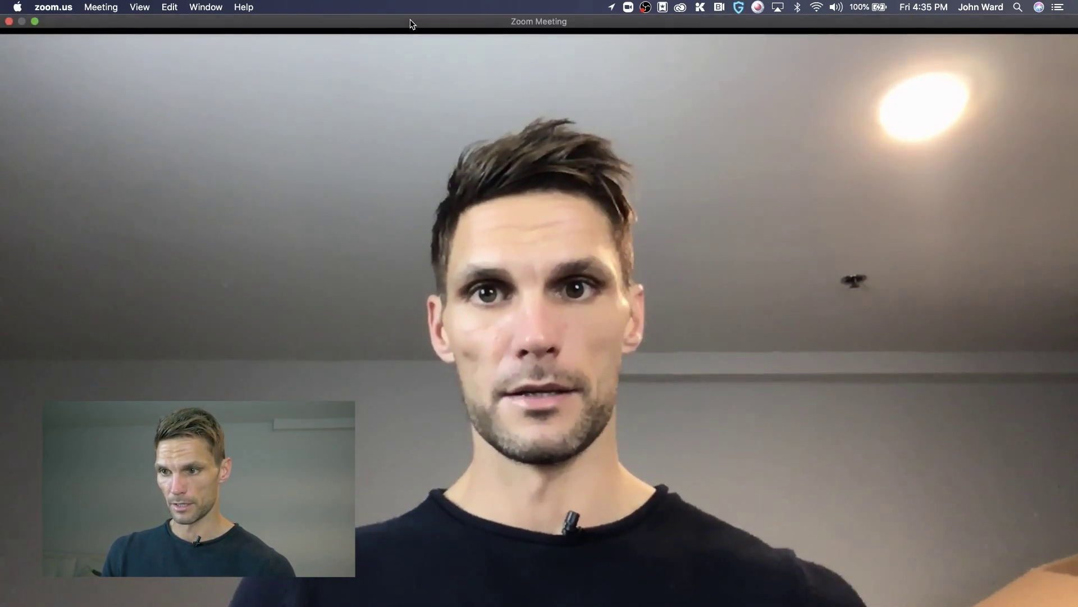
key(super+shift+f)
click(35, 589)
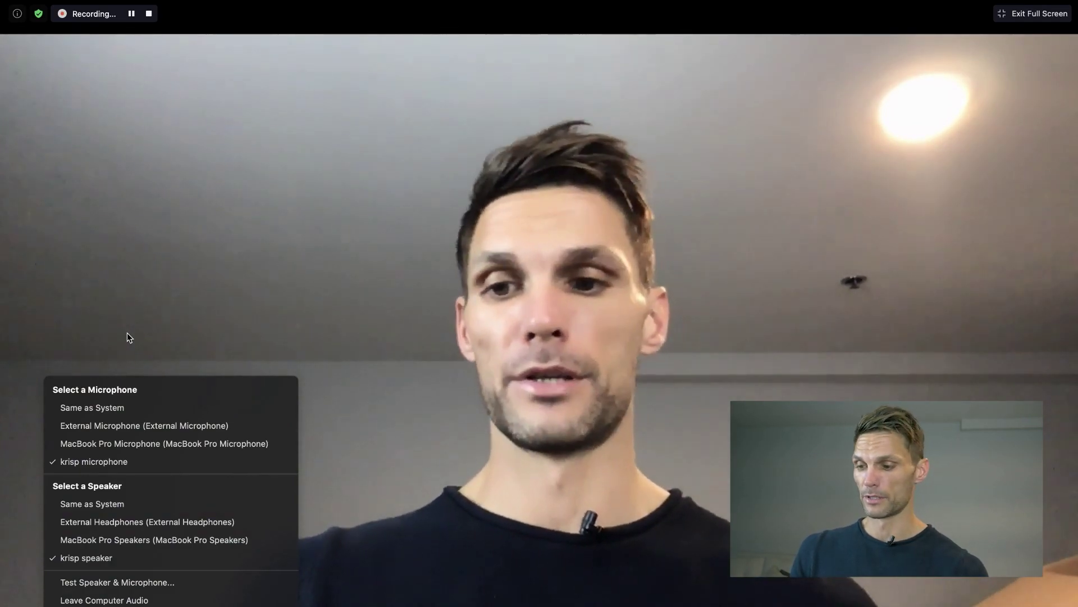
click(127, 336)
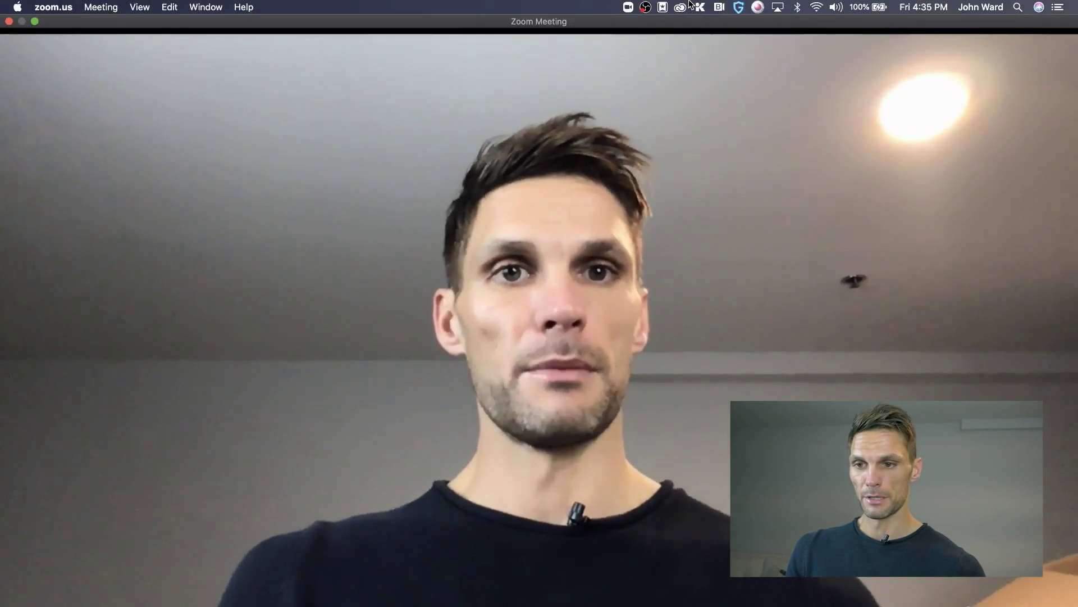
click(699, 7)
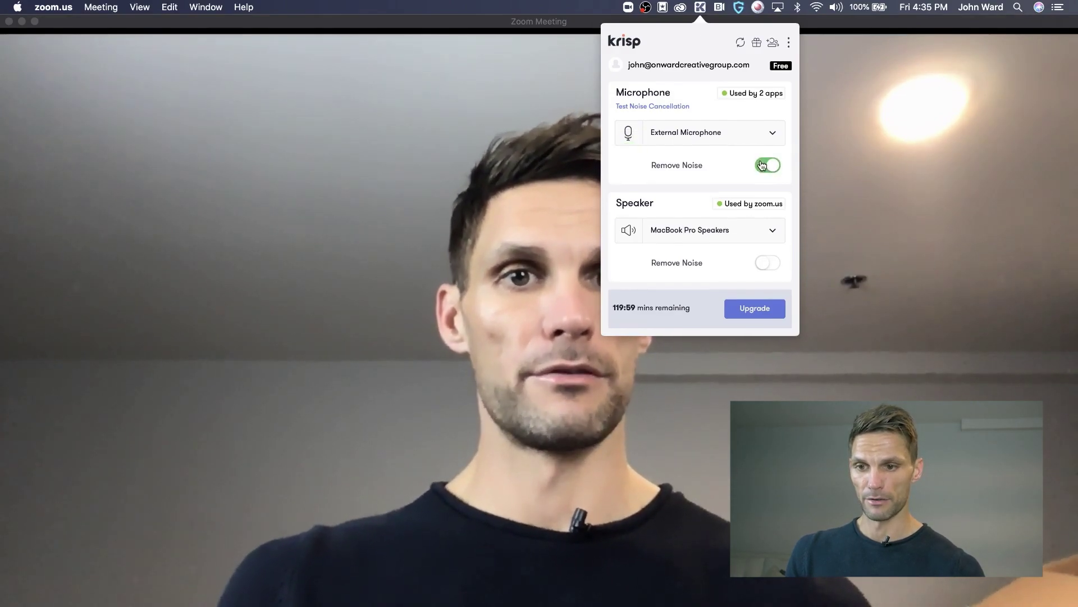
click(981, 185)
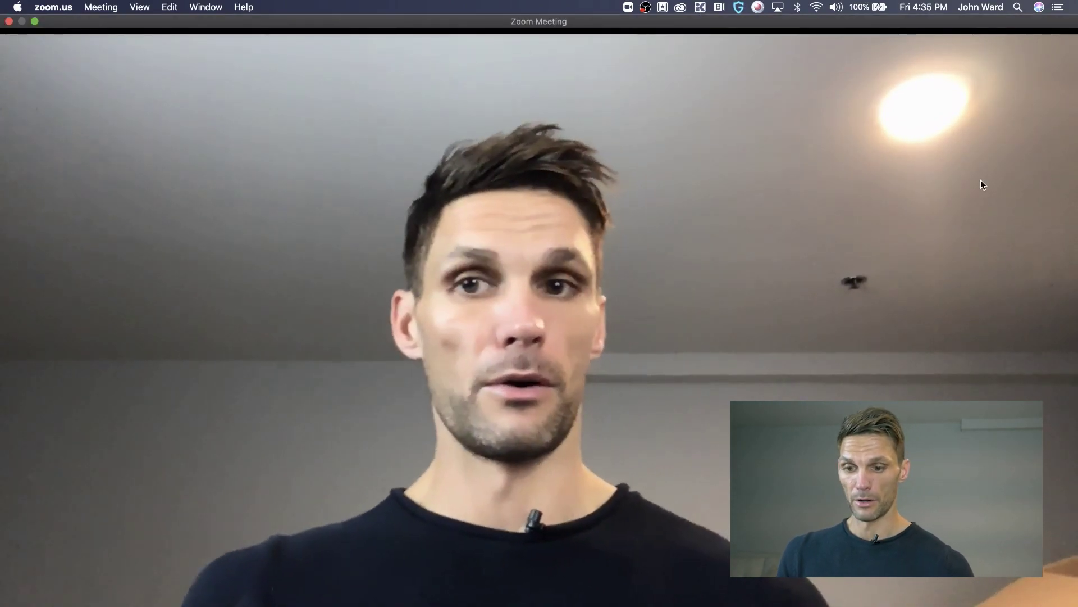